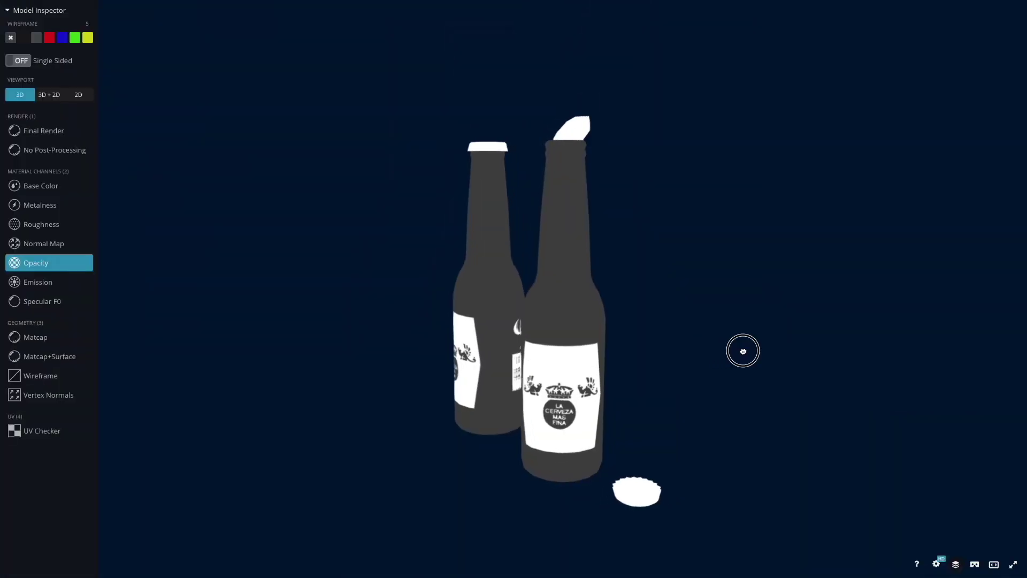
Add a Step node driven by AlphaClipThreshold and feed it the blended dissolve map.
{"action": "mouse_move", "coordinate": [743, 351]}
{"action": "left_mouse_down"}
{"action": "mouse_move", "coordinate": [902, 333]}
{"action": "mouse_move", "coordinate": [811, 341]}
{"action": "left_mouse_up"}
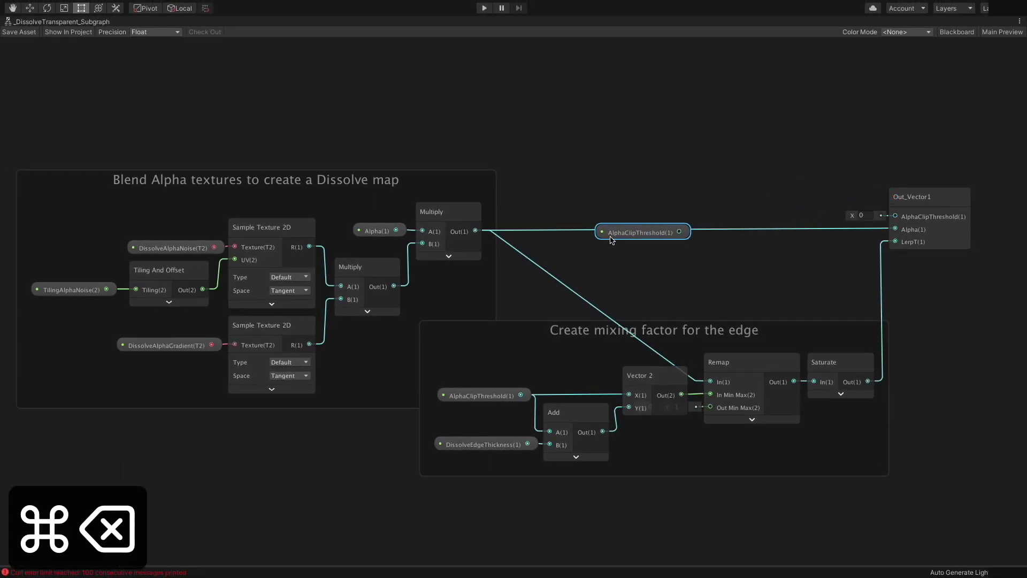
{"action": "left_click_drag", "start_coordinate": [800, 203], "coordinate": [587, 264]}
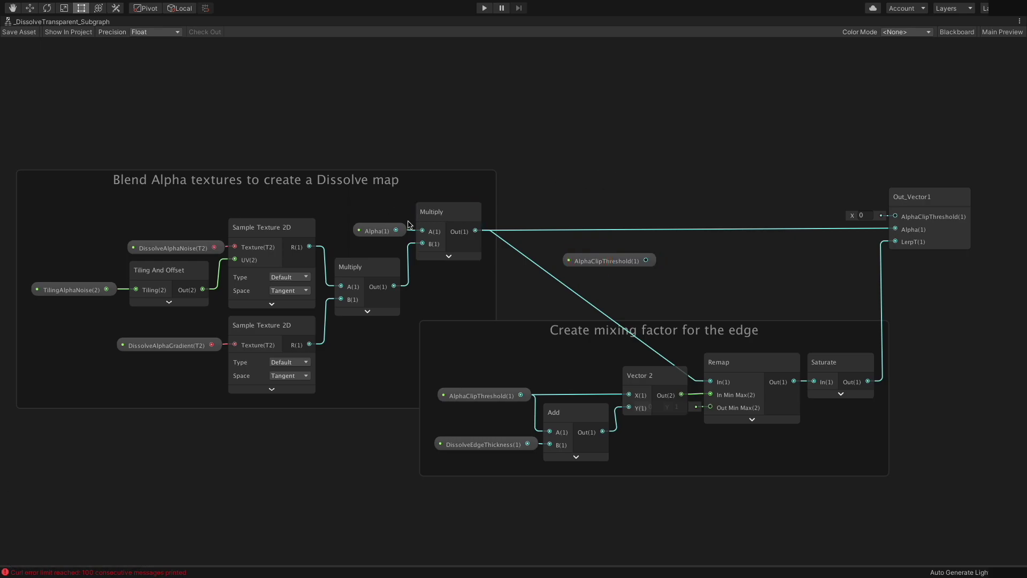
{"action": "left_click_drag", "start_coordinate": [647, 261], "coordinate": [676, 261]}
{"action": "type", "text": "step"}
{"action": "key", "text": "Return"}
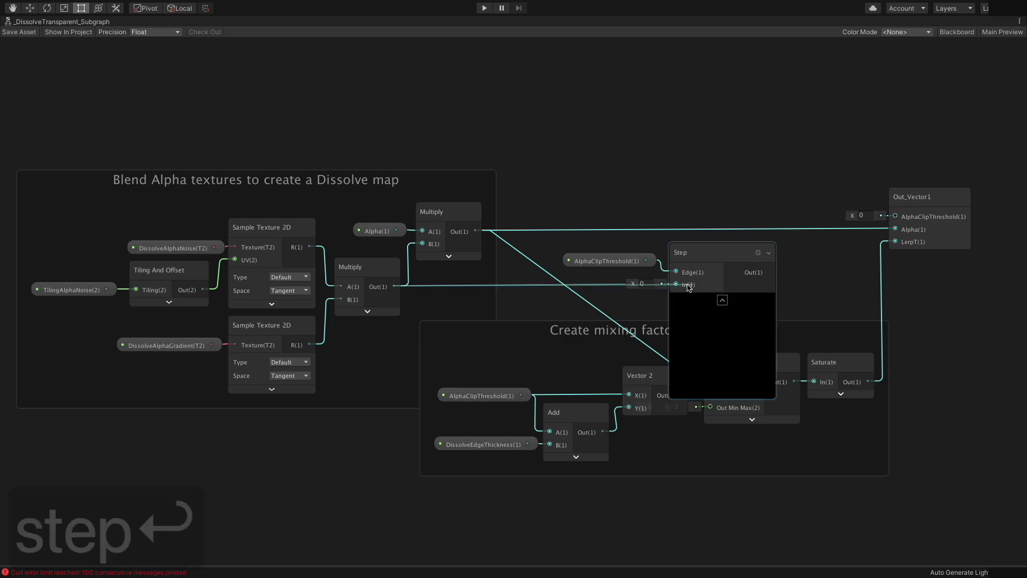
{"action": "left_click_drag", "start_coordinate": [632, 294], "coordinate": [682, 286]}
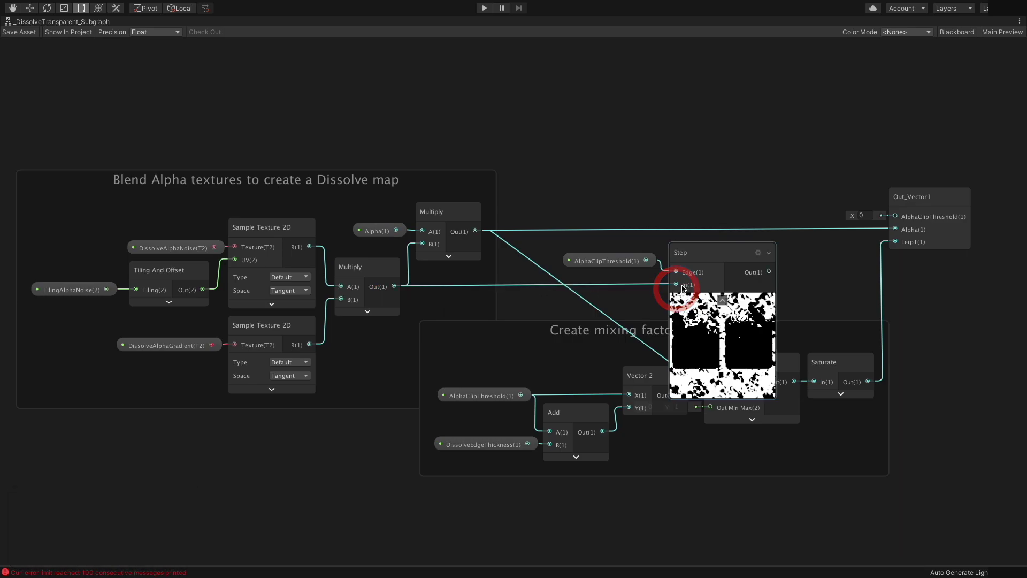
Ungroup Multiply and Alpha, rearrange the four alpha nodes, and collapse the Step preview.
{"action": "right_click", "coordinate": [438, 225]}
{"action": "left_click", "coordinate": [497, 387]}
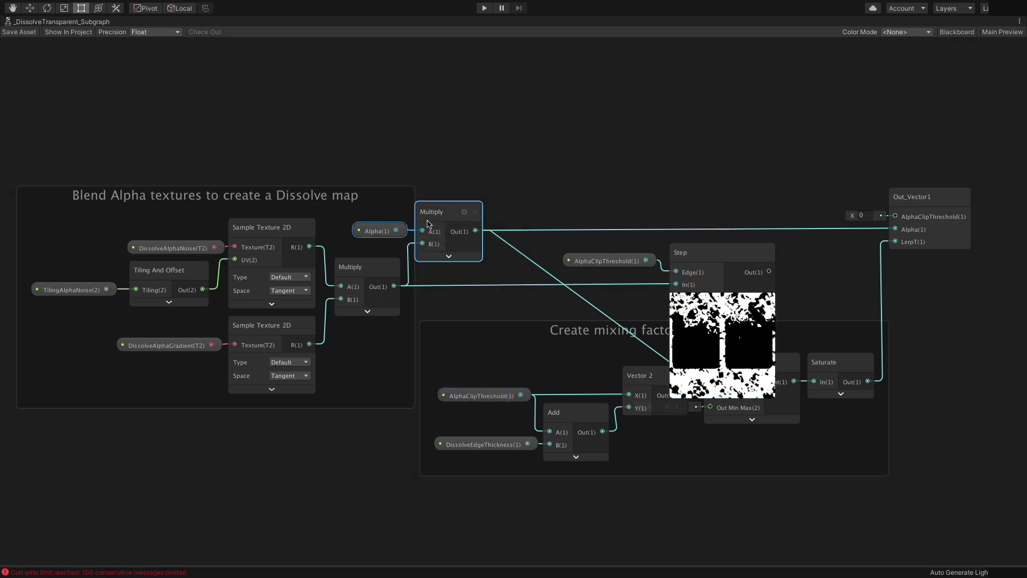
{"action": "left_click_drag", "start_coordinate": [450, 213], "coordinate": [630, 131]}
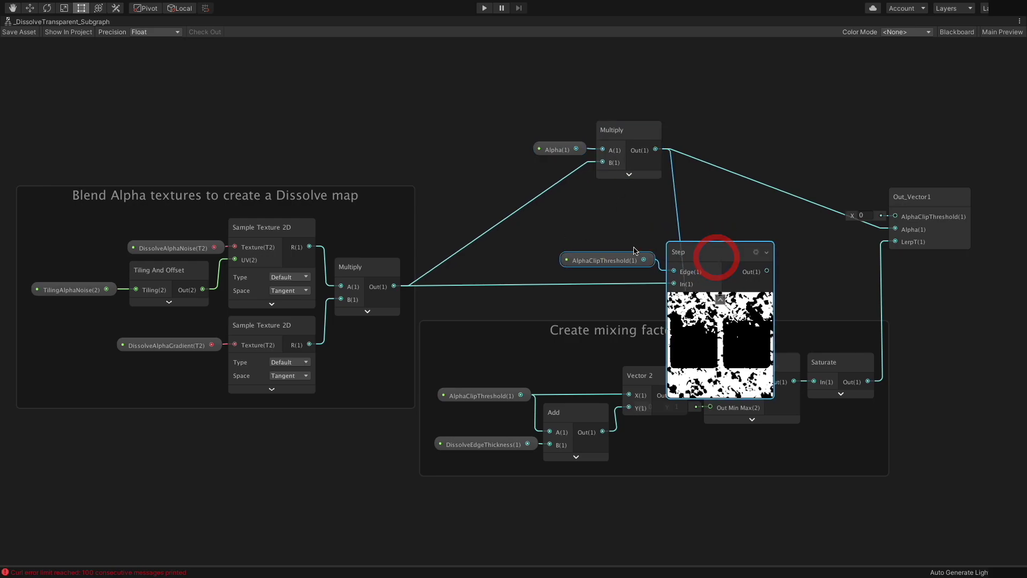
{"action": "left_click_drag", "start_coordinate": [715, 252], "coordinate": [585, 246]}
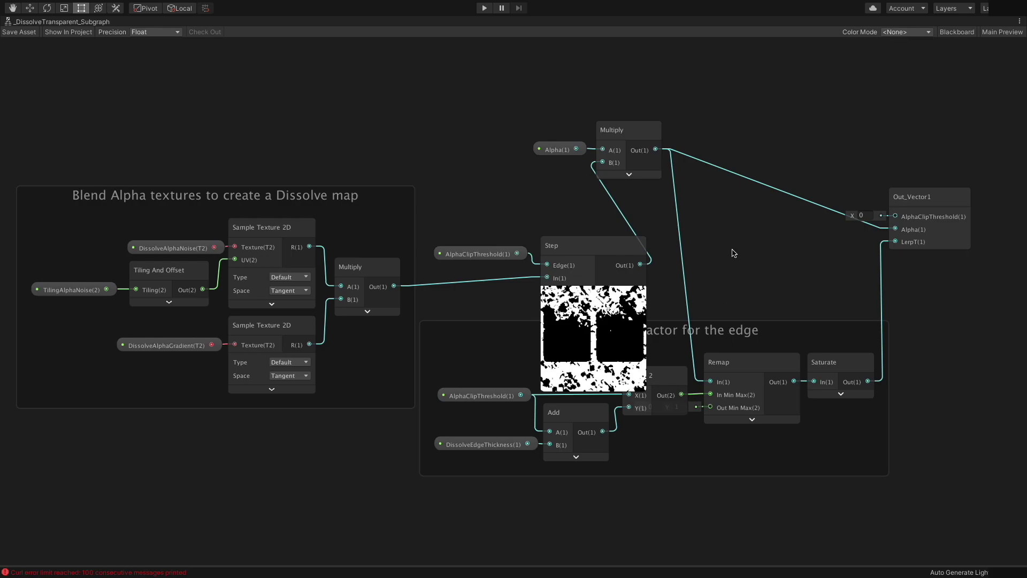
{"action": "left_click", "coordinate": [595, 292]}
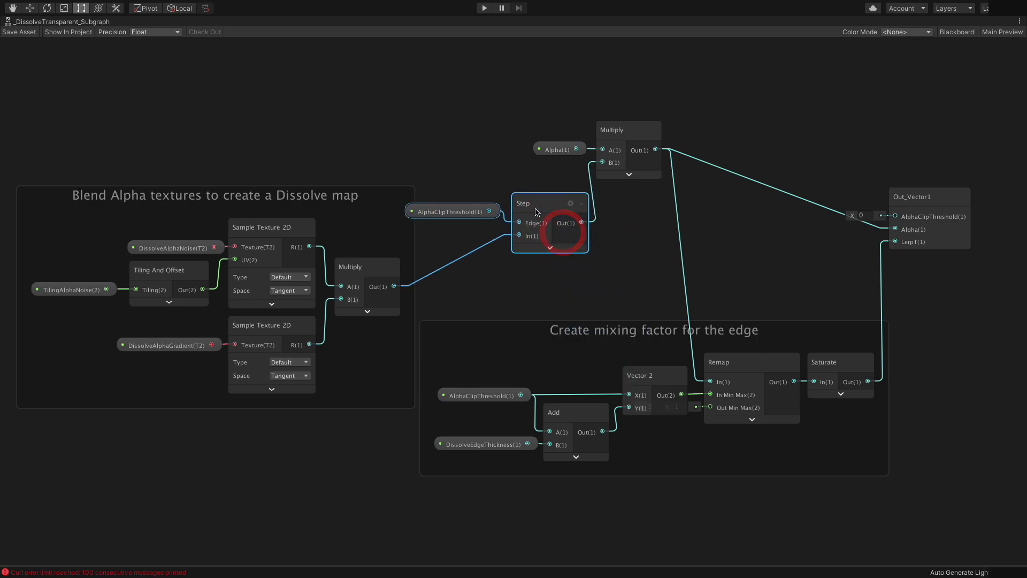
{"action": "left_click_drag", "start_coordinate": [591, 223], "coordinate": [581, 202]}
{"action": "mouse_move", "coordinate": [442, 127]}
{"action": "left_mouse_down"}
{"action": "mouse_move", "coordinate": [623, 142]}
{"action": "mouse_move", "coordinate": [632, 214]}
{"action": "left_mouse_up"}
Group the four alpha nodes under the title 'Hide low alpha pixels with 0-alpha'.
{"action": "right_click", "coordinate": [642, 222]}
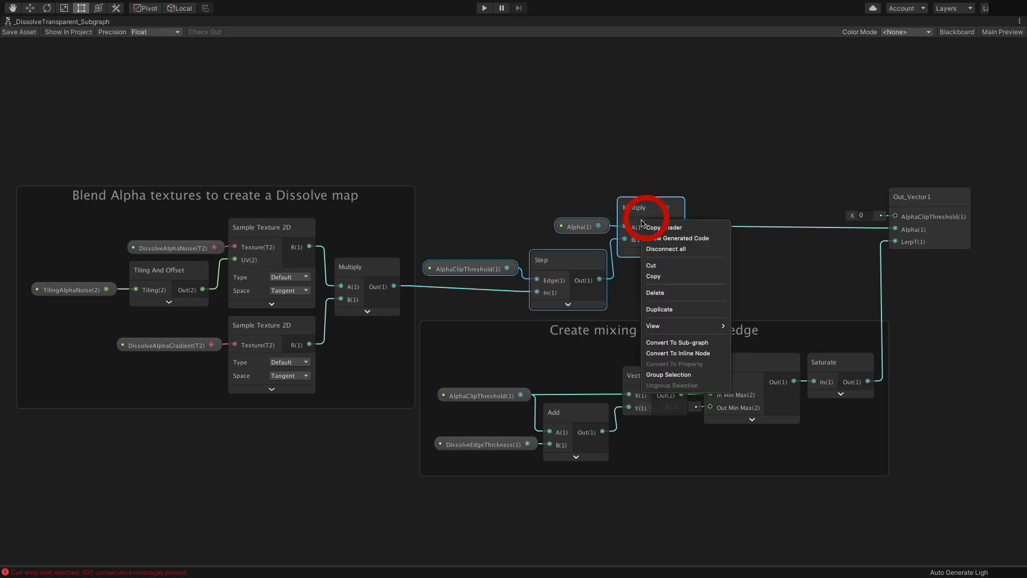
{"action": "left_click", "coordinate": [679, 375]}
{"action": "type", "text": "Hide low alpha pixels "}
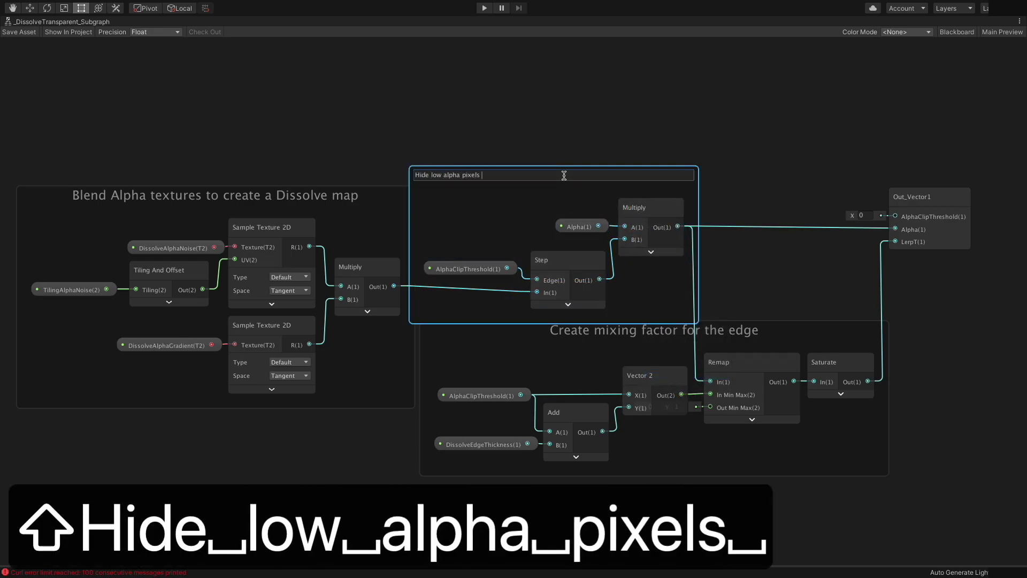
{"action": "type", "text": "with 0-alpha"}
{"action": "left_click", "coordinate": [582, 142]}
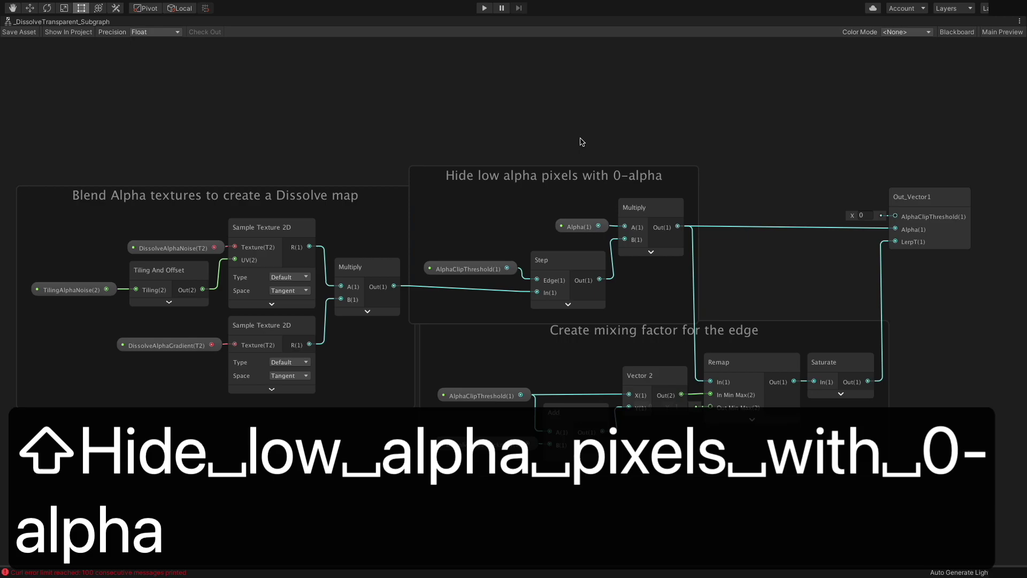
Remove the AlphaClipThreshold output from the Out_Vector1 node's settings.
{"action": "left_click", "coordinate": [954, 197]}
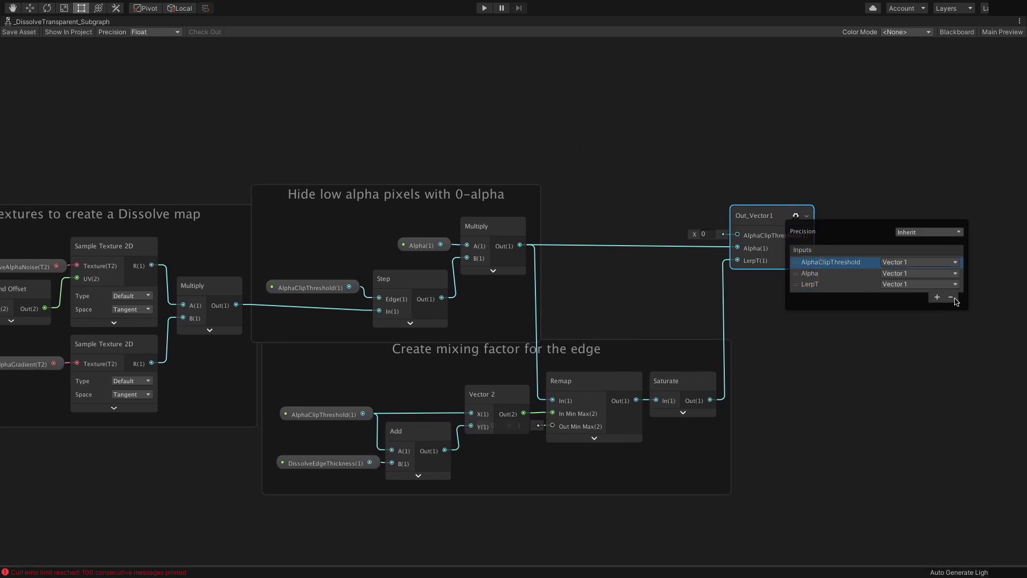
{"action": "left_click", "coordinate": [952, 298]}
{"action": "left_click", "coordinate": [775, 215]}
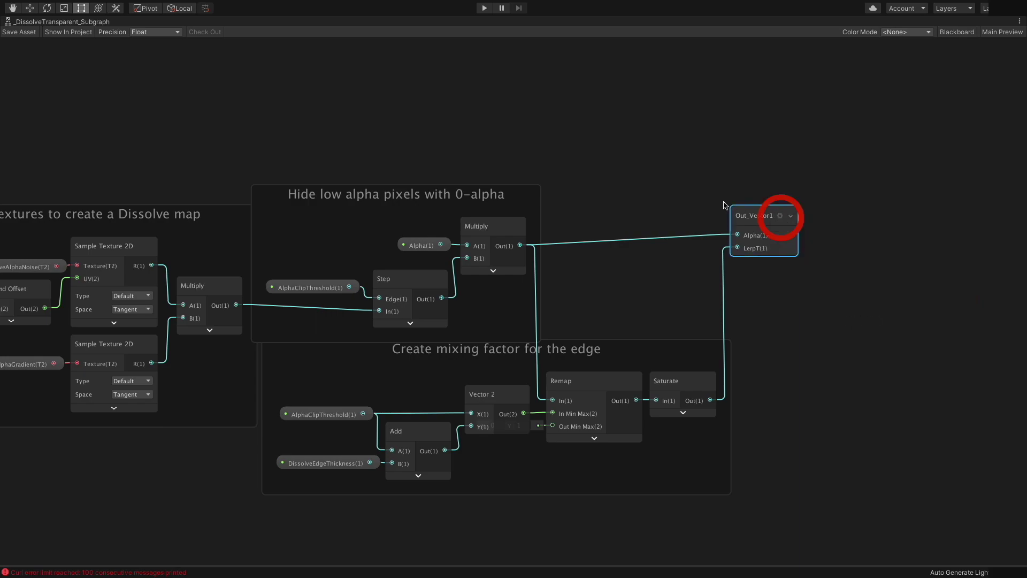
{"action": "scroll", "coordinate": [642, 168], "scroll_direction": "down", "scroll_amount": 2}
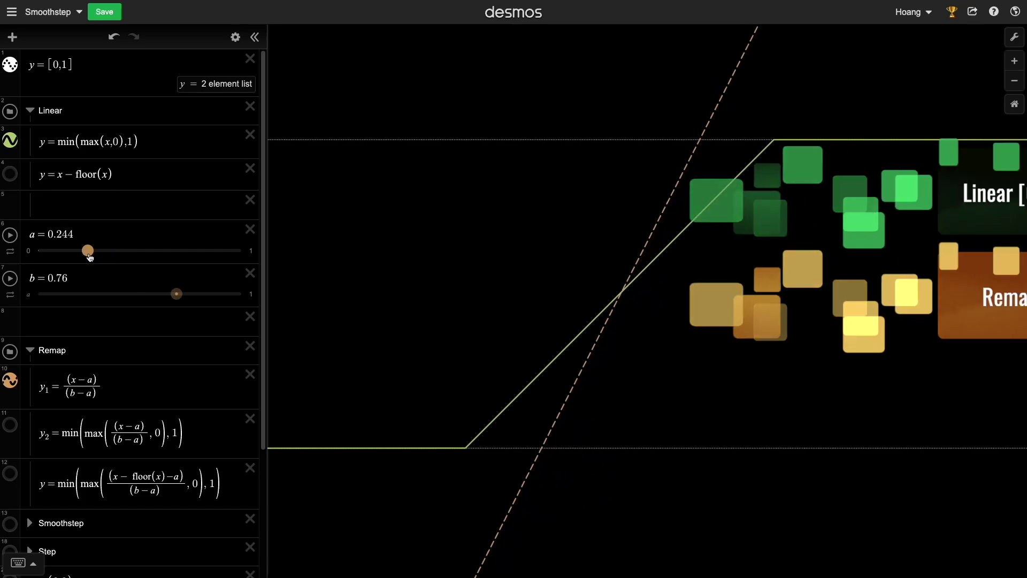
Move edge a around 0.24 to compare the ramp's steepness and position.
{"action": "left_click_drag", "start_coordinate": [89, 254], "coordinate": [86, 252]}
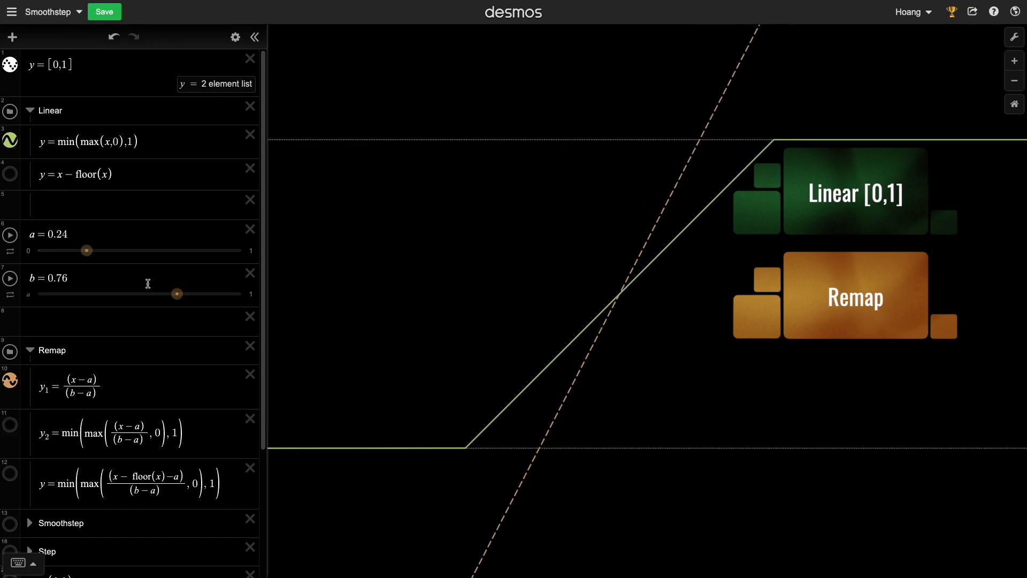
{"action": "left_click_drag", "start_coordinate": [93, 252], "coordinate": [76, 251]}
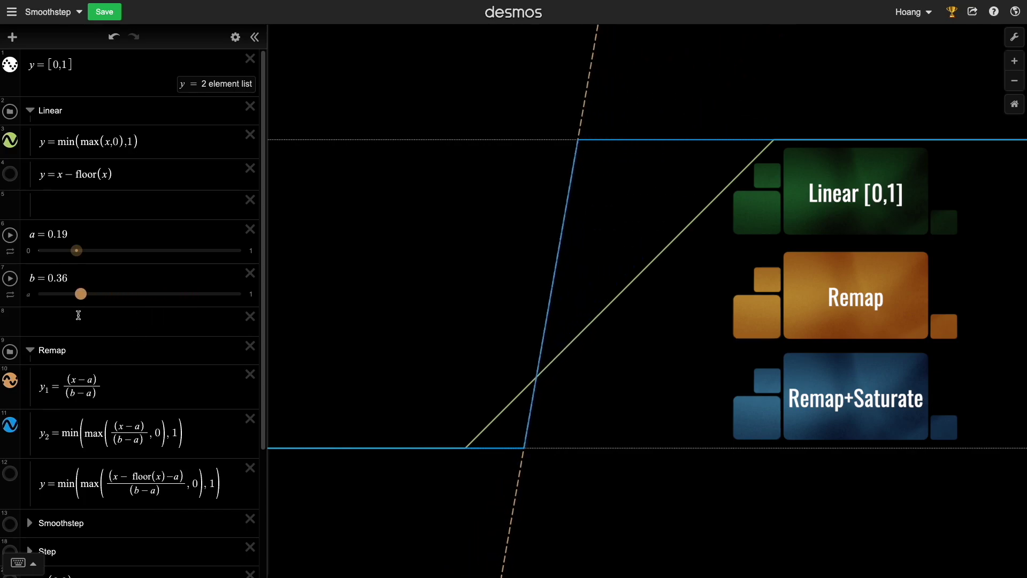
{"action": "left_click_drag", "start_coordinate": [72, 264], "coordinate": [99, 273]}
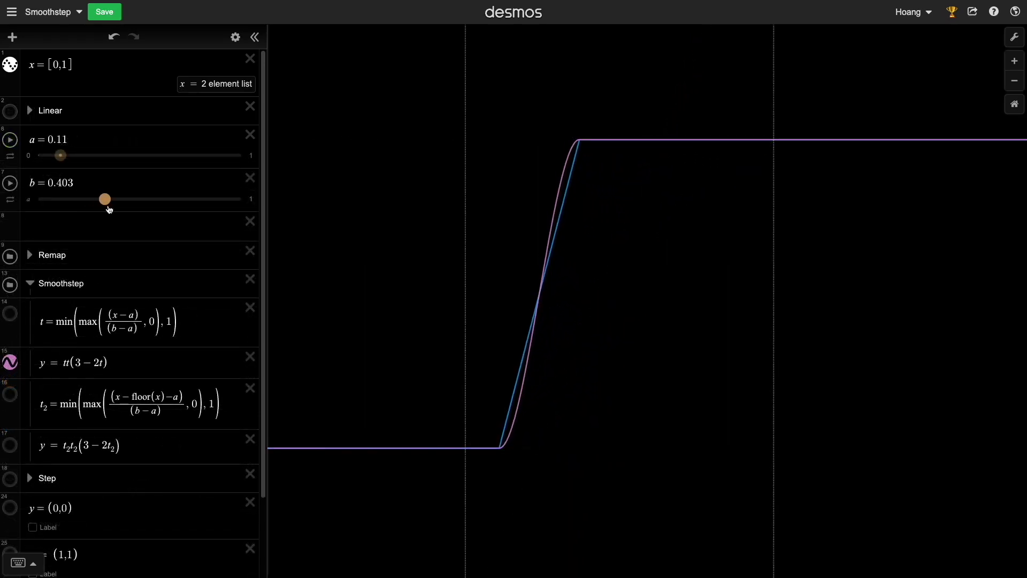
Vary edge b to widen and narrow the smoothstep range.
{"action": "mouse_move", "coordinate": [108, 200]}
{"action": "left_mouse_down"}
{"action": "mouse_move", "coordinate": [197, 206]}
{"action": "mouse_move", "coordinate": [139, 207]}
{"action": "left_mouse_up"}
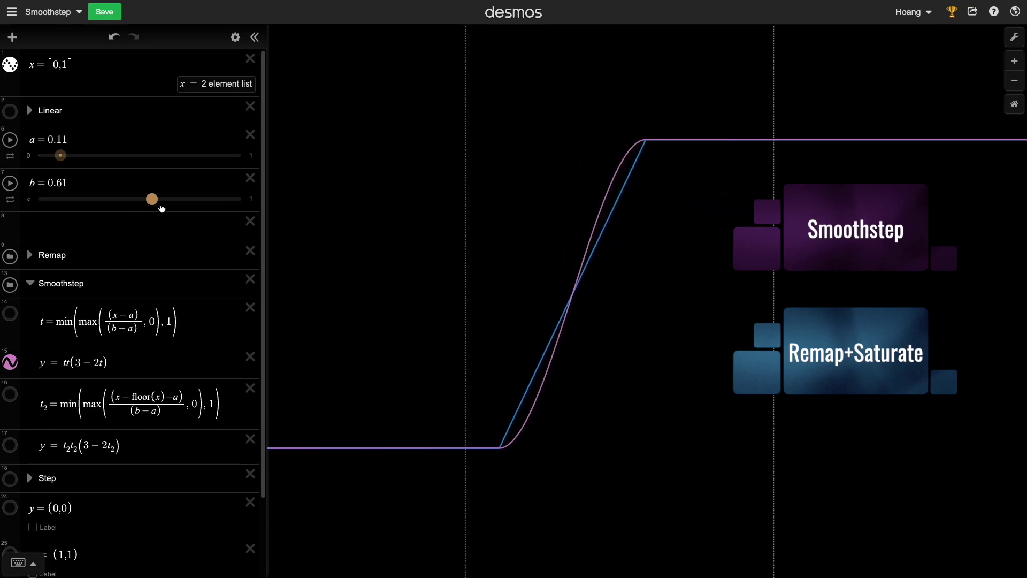
{"action": "left_click_drag", "start_coordinate": [163, 208], "coordinate": [124, 208]}
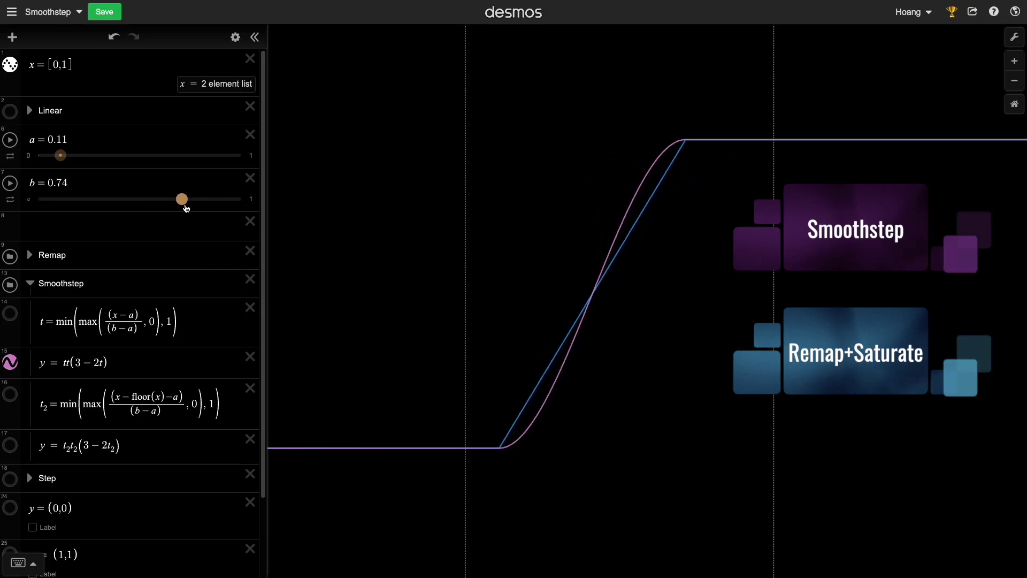
{"action": "left_click_drag", "start_coordinate": [110, 209], "coordinate": [105, 201]}
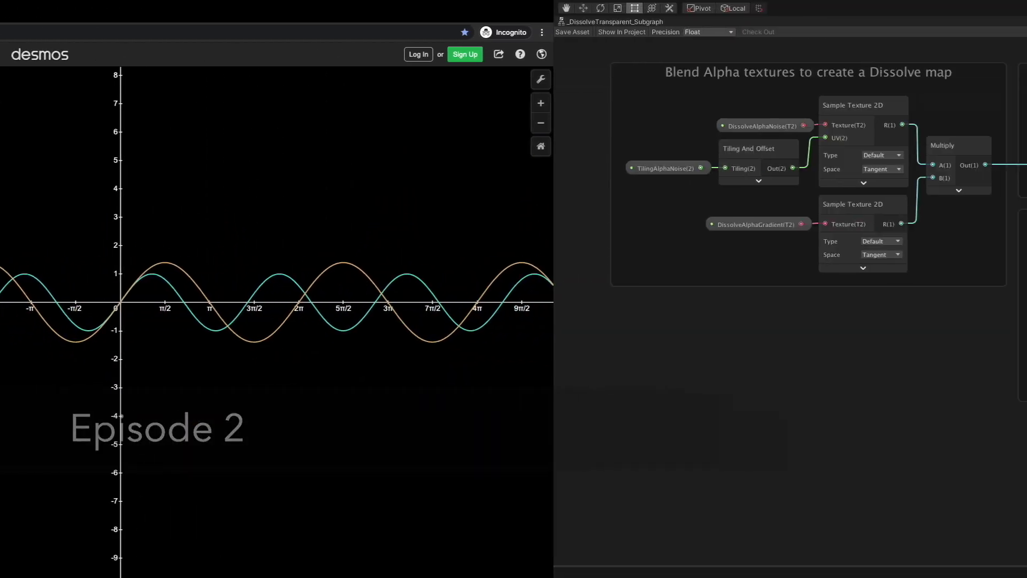
Add a Smoothstep node fed by AlphaClipThreshold (Edge1), Add (Edge2) and dissolve map (In).
{"action": "right_click", "coordinate": [619, 454]}
{"action": "left_click", "coordinate": [631, 460]}
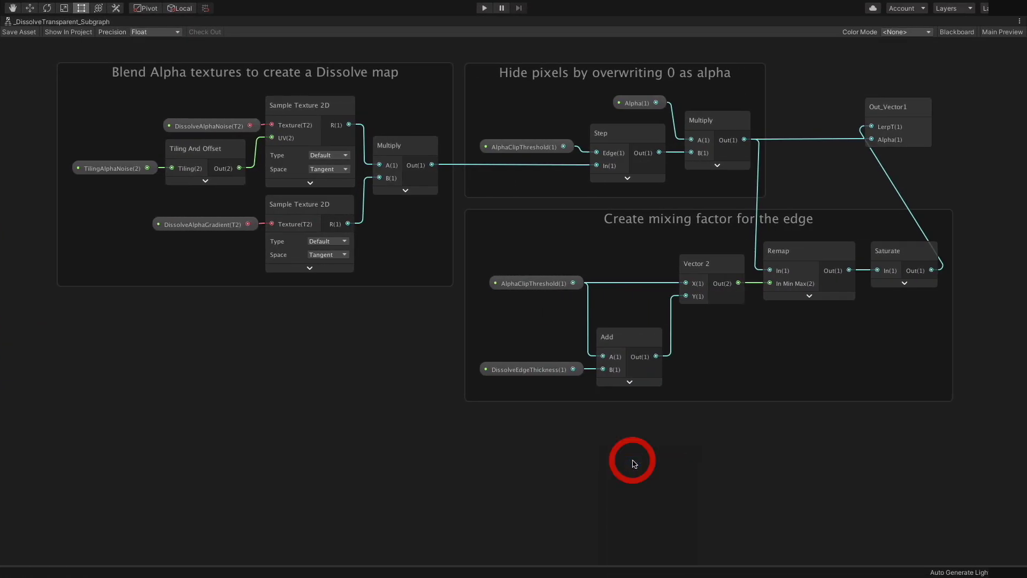
{"action": "type", "text": "smoot"}
{"action": "type", "text": "tep"}
{"action": "key", "text": "Return"}
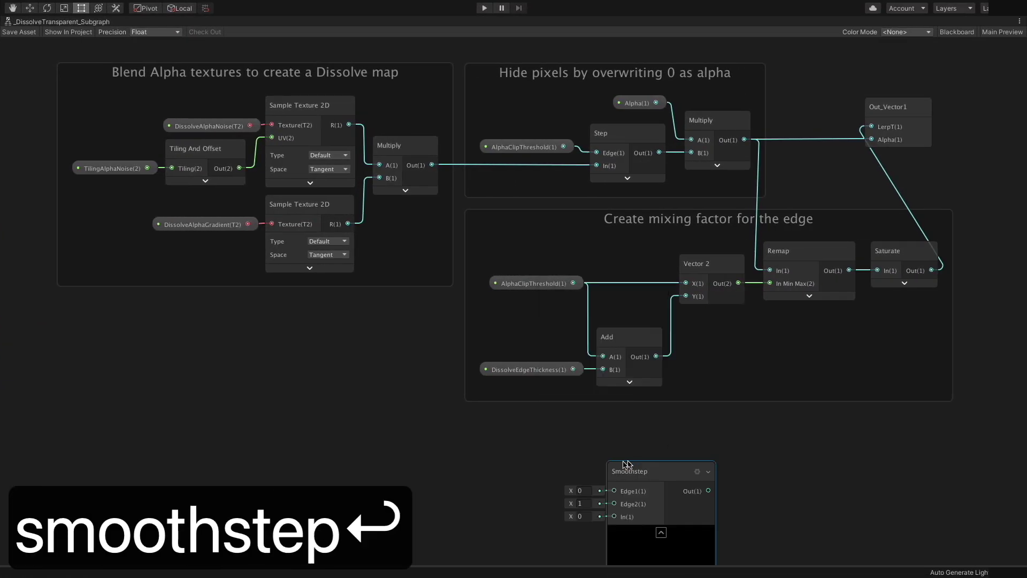
{"action": "left_click_drag", "start_coordinate": [643, 476], "coordinate": [801, 339]}
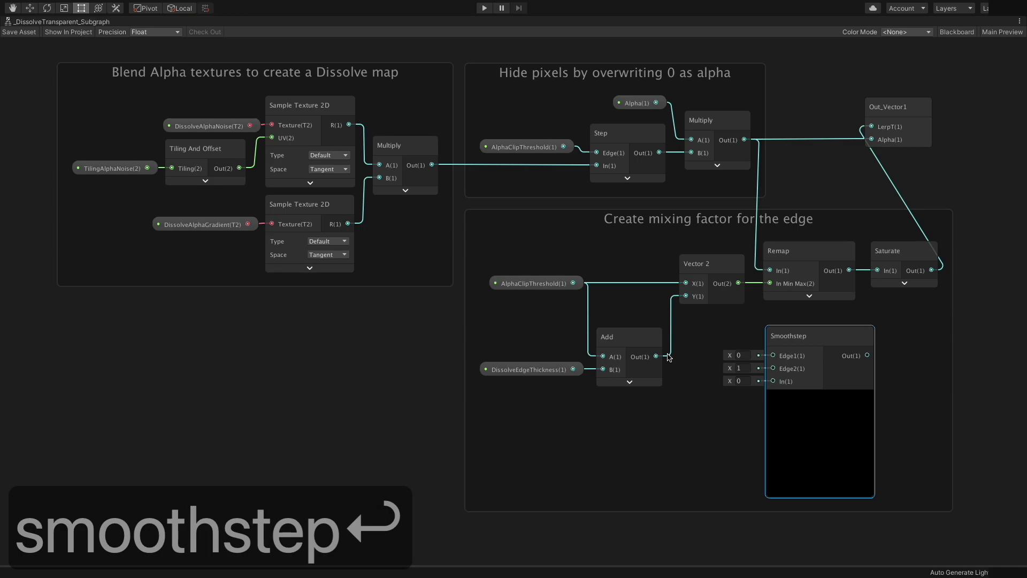
{"action": "left_click_drag", "start_coordinate": [580, 284], "coordinate": [772, 356]}
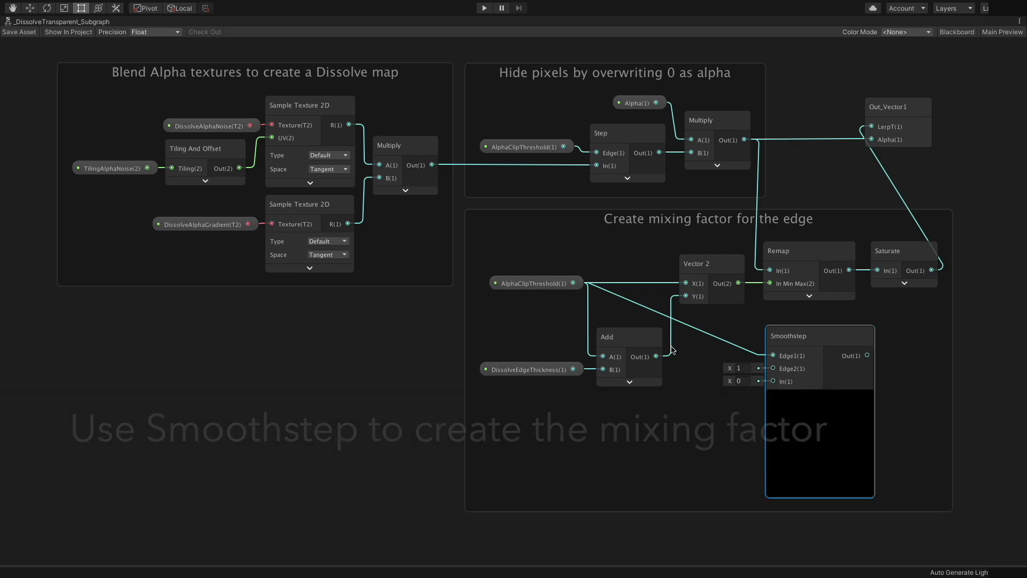
{"action": "left_click_drag", "start_coordinate": [776, 372], "coordinate": [774, 368]}
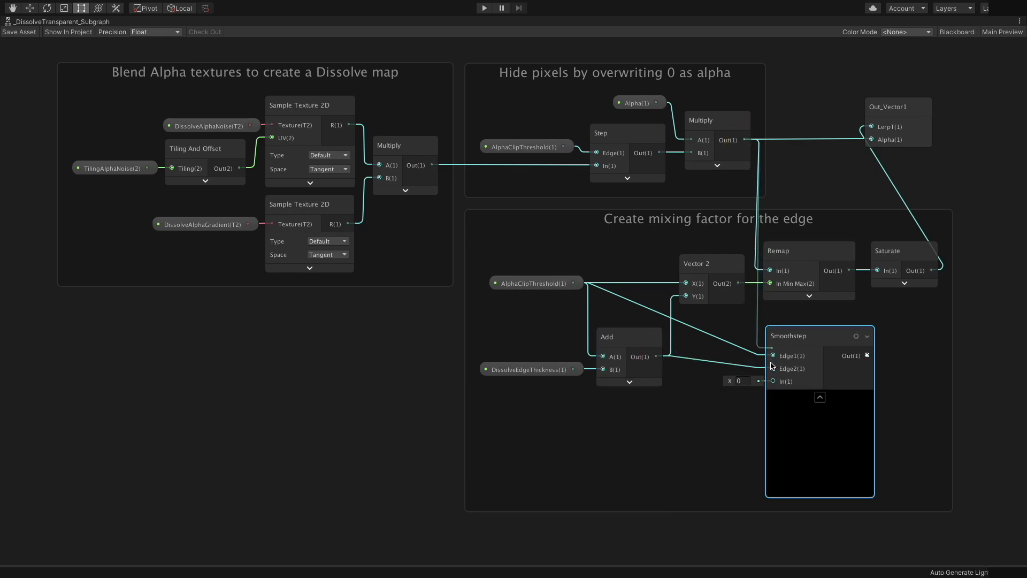
{"action": "left_click_drag", "start_coordinate": [772, 386], "coordinate": [772, 385]}
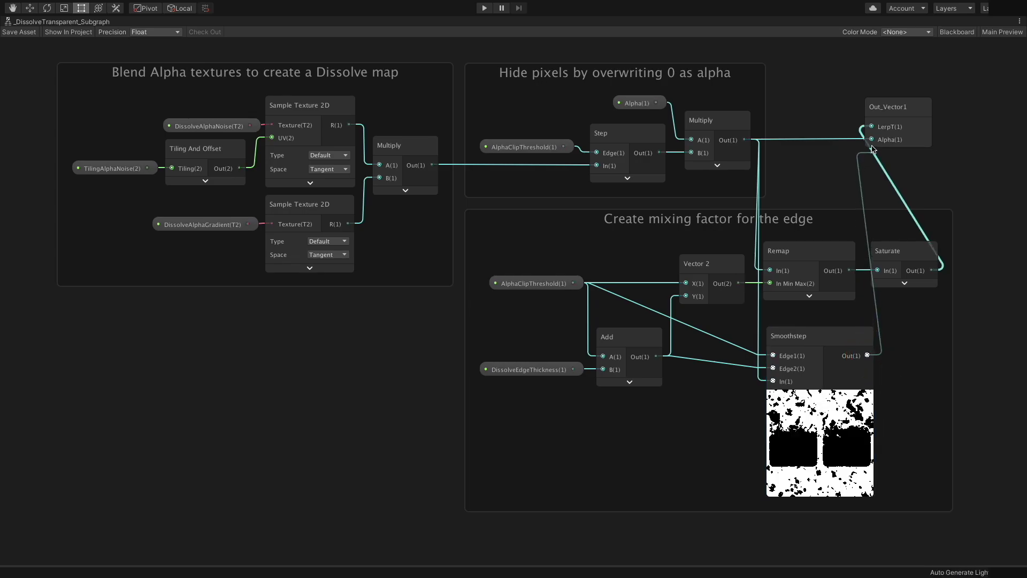
Delete the Remap, Saturate and Vector 2 nodes, then shift Smoothstep left.
{"action": "left_click", "coordinate": [905, 283]}
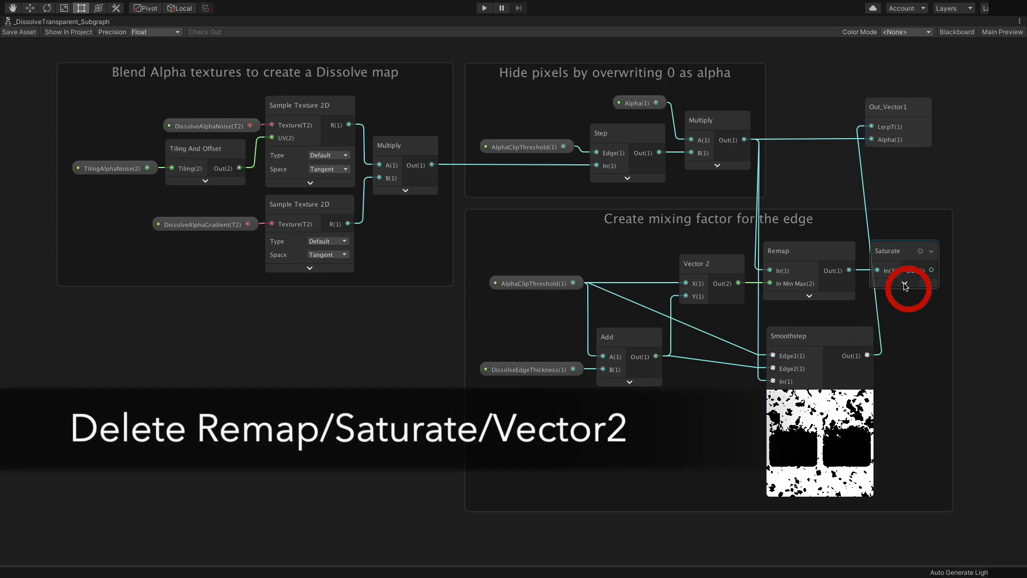
{"action": "left_click", "coordinate": [809, 251], "text": "shift"}
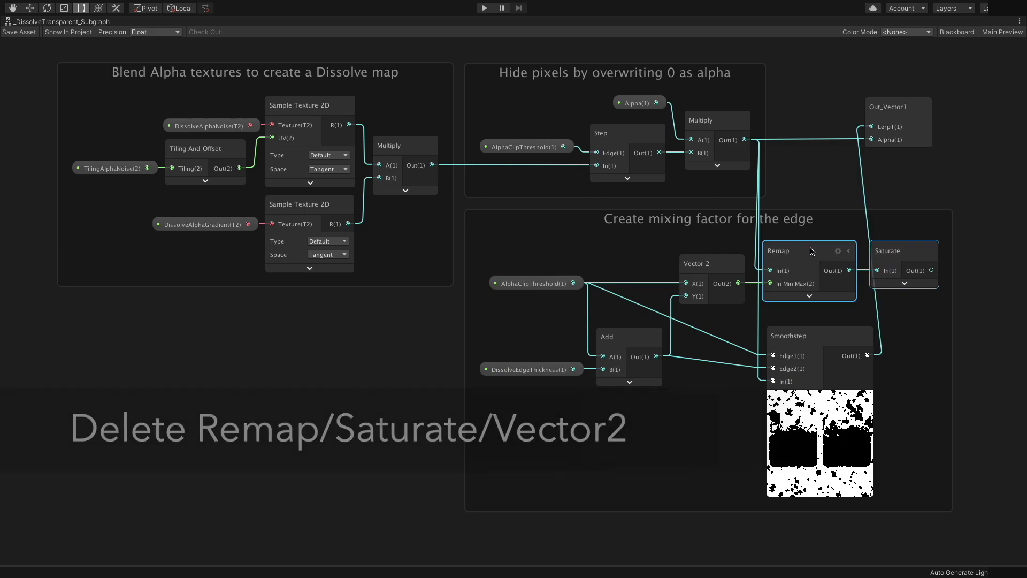
{"action": "key", "text": "super+BackSpace"}
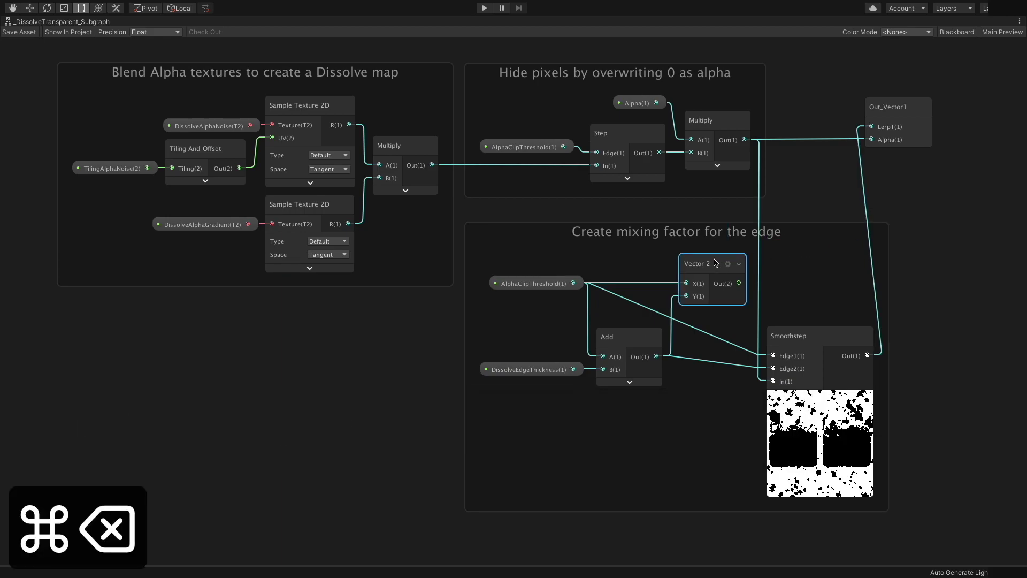
{"action": "key", "text": "super+BackSpace"}
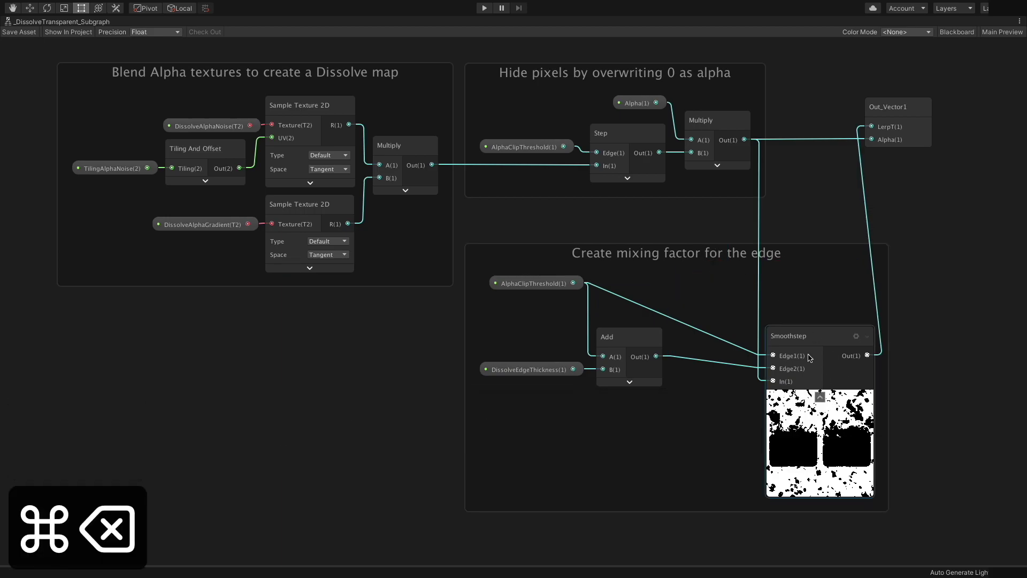
{"action": "left_click_drag", "start_coordinate": [807, 350], "coordinate": [751, 350]}
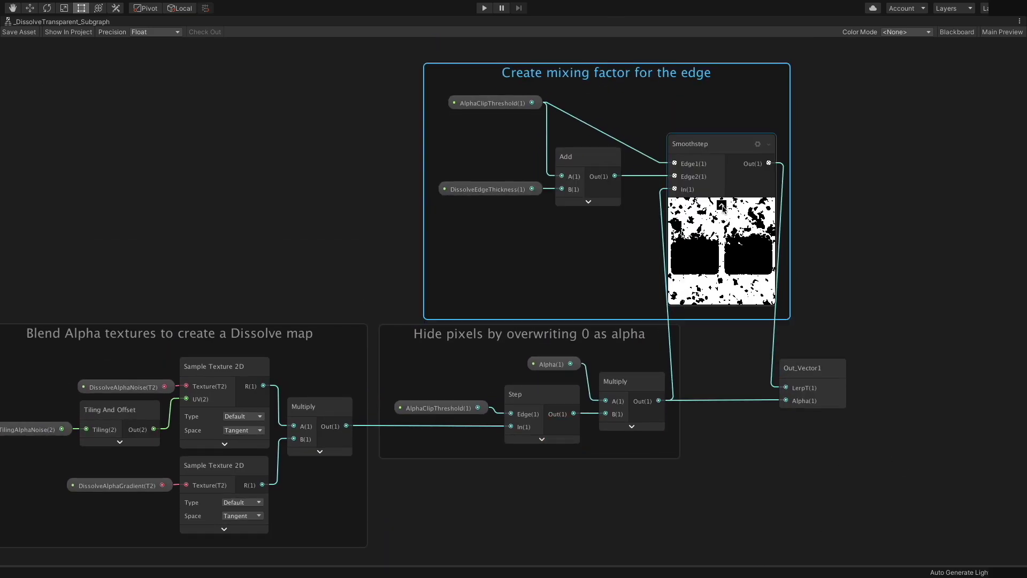
Frame all nodes so the alpha, mixing-factor and dissolve groups are visible.
{"action": "key", "text": "f"}
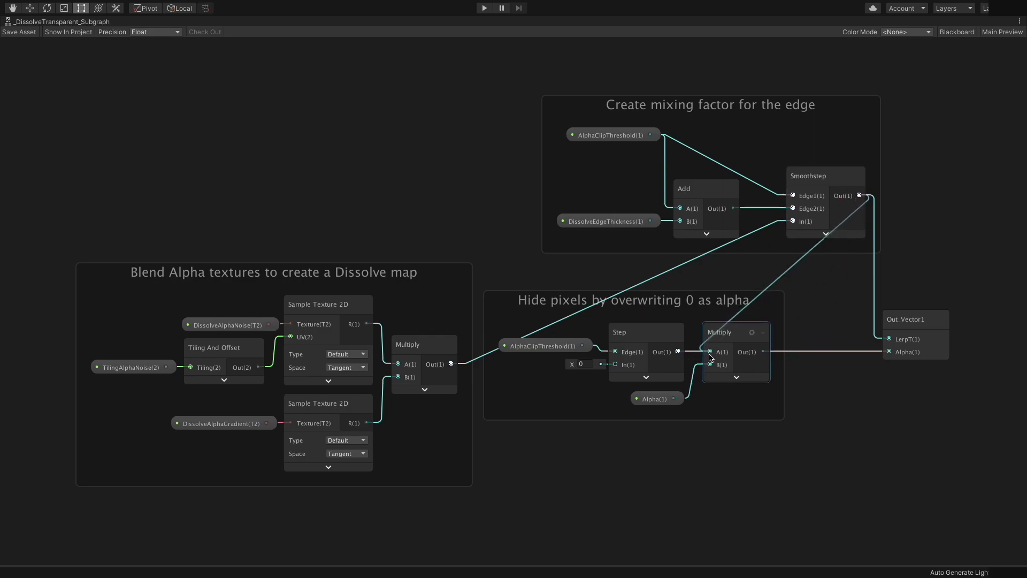
Delete the Step node and its AlphaClipThreshold input, then rearrange Out_Vector1 and Alpha.
{"action": "key", "text": "super+BackSpace"}
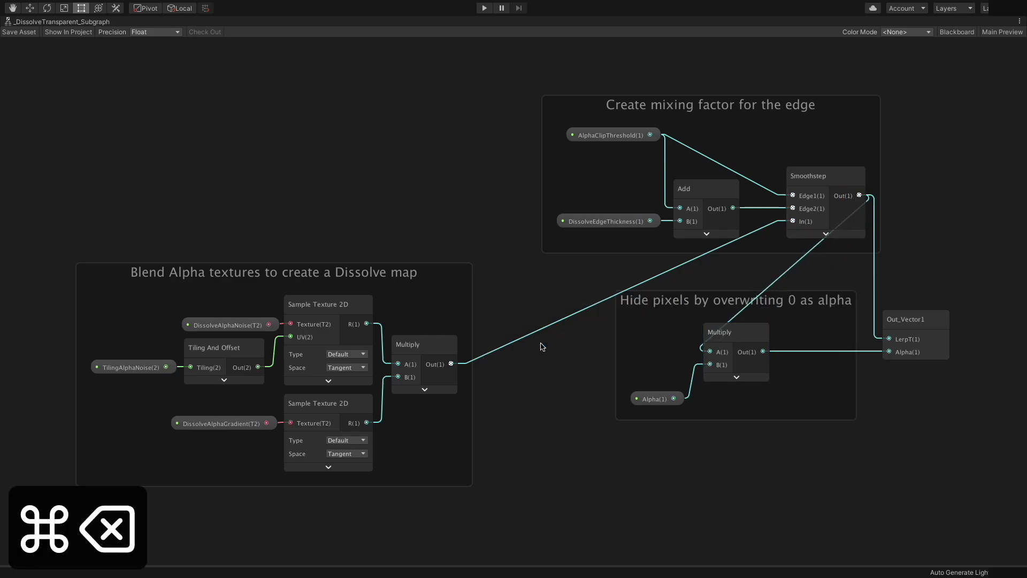
{"action": "left_click_drag", "start_coordinate": [531, 400], "coordinate": [523, 365]}
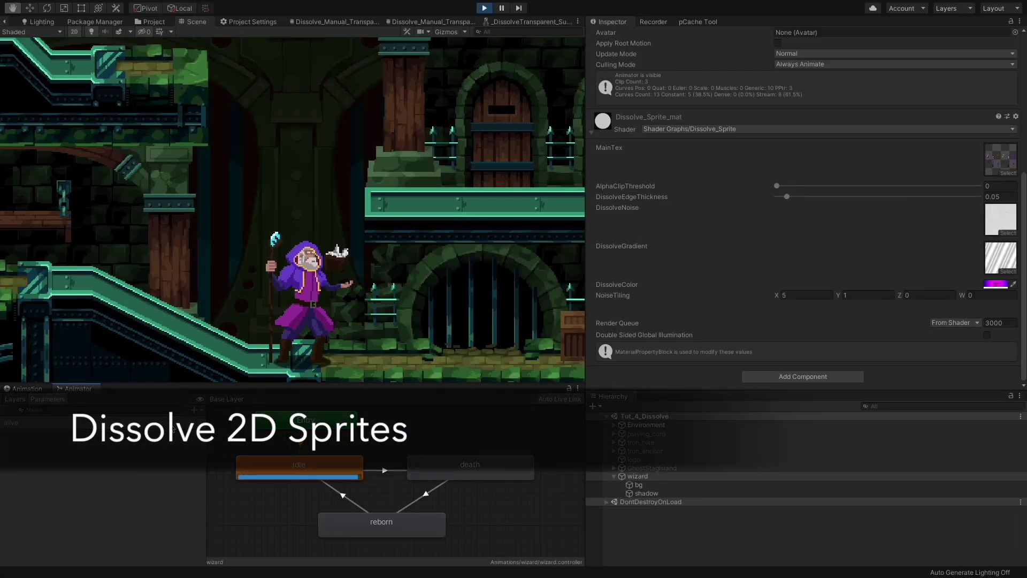
Toggle the Animator's alive parameter off and back on to play death and reborn.
{"action": "left_click", "coordinate": [171, 426]}
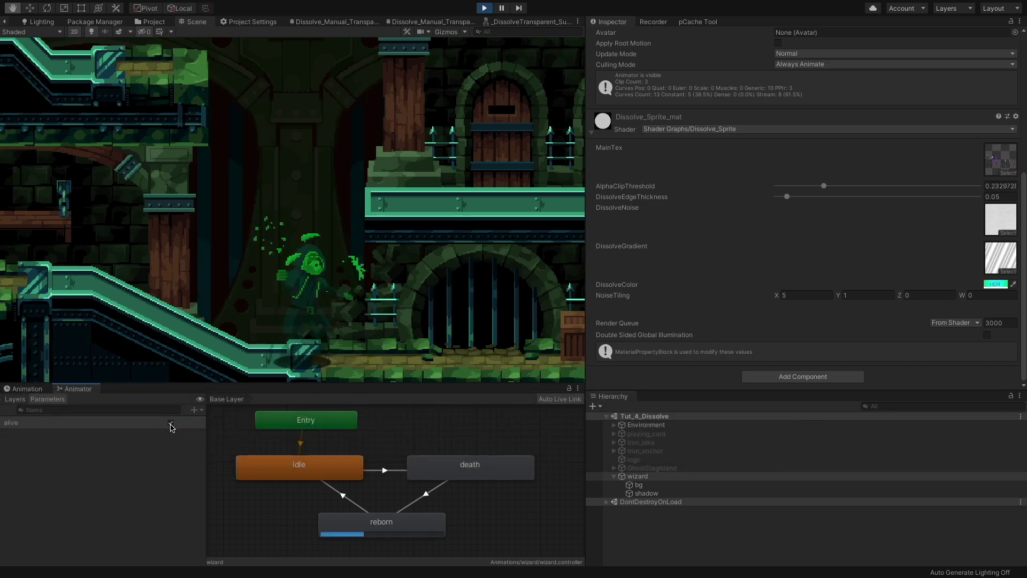
{"action": "left_click", "coordinate": [170, 426]}
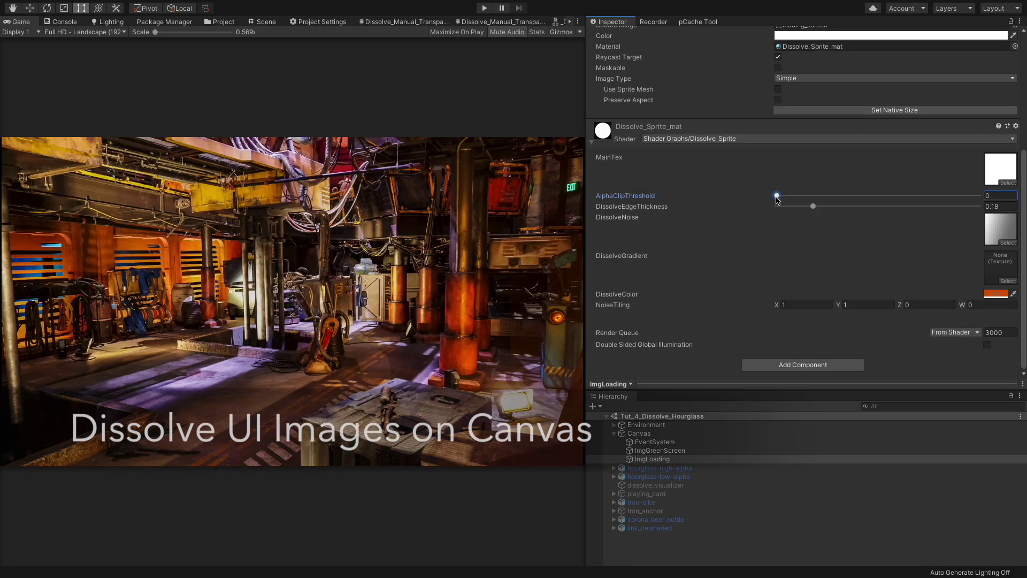
Raise the clip threshold, apply the transition (1) preset, and browse other transition presets.
{"action": "mouse_move", "coordinate": [777, 196]}
{"action": "left_mouse_down"}
{"action": "mouse_move", "coordinate": [838, 187]}
{"action": "mouse_move", "coordinate": [791, 184]}
{"action": "mouse_move", "coordinate": [896, 179]}
{"action": "mouse_move", "coordinate": [812, 181]}
{"action": "left_mouse_up"}
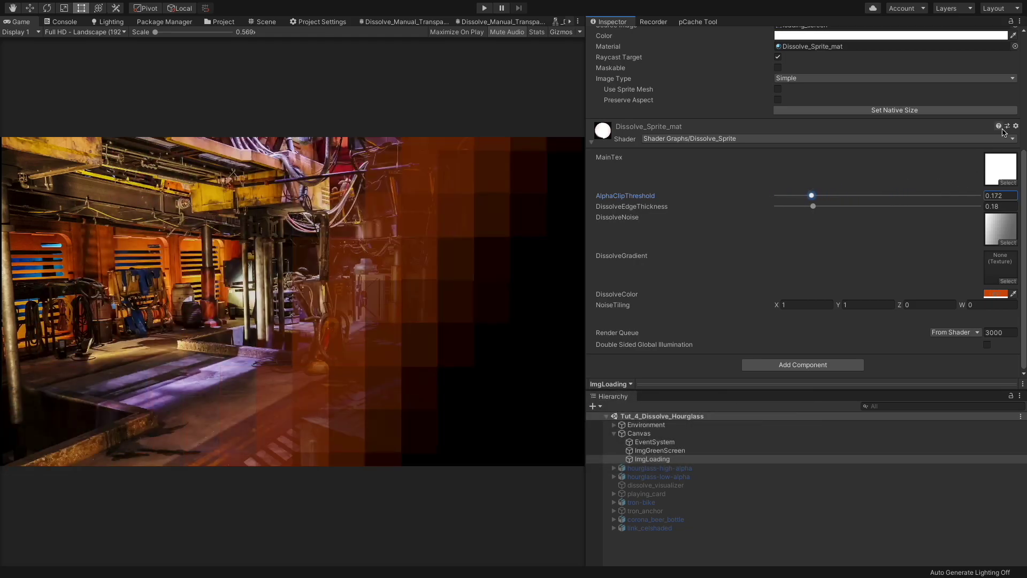
{"action": "left_click", "coordinate": [1008, 126]}
{"action": "left_click", "coordinate": [720, 221]}
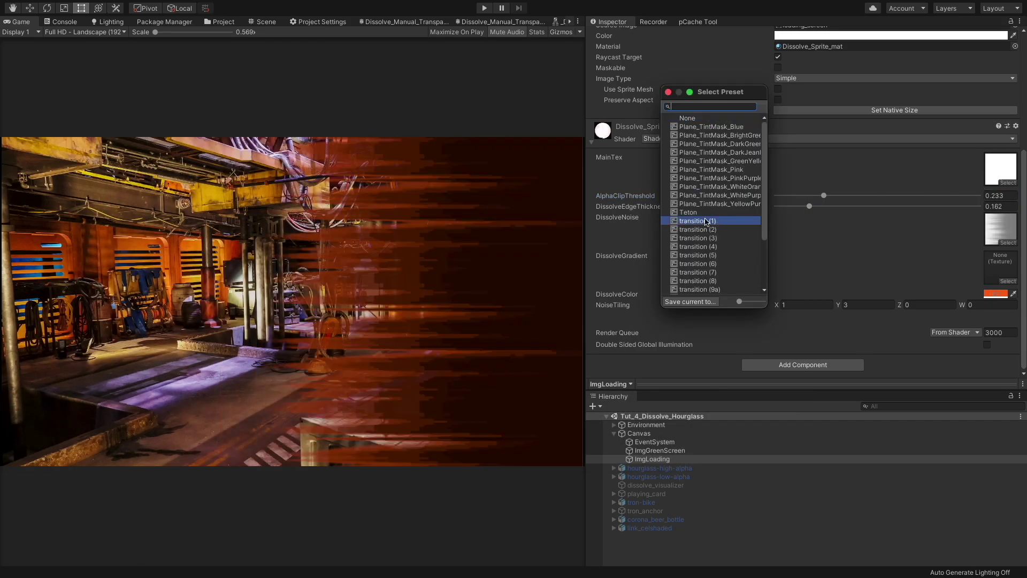
{"action": "scroll", "coordinate": [705, 222], "scroll_direction": "down", "scroll_amount": 3}
{"action": "key", "text": "Down"}
{"action": "key", "text": "Down"}
{"action": "key", "text": "Down"}
{"action": "key", "text": "Down"}
{"action": "key", "text": "Down"}
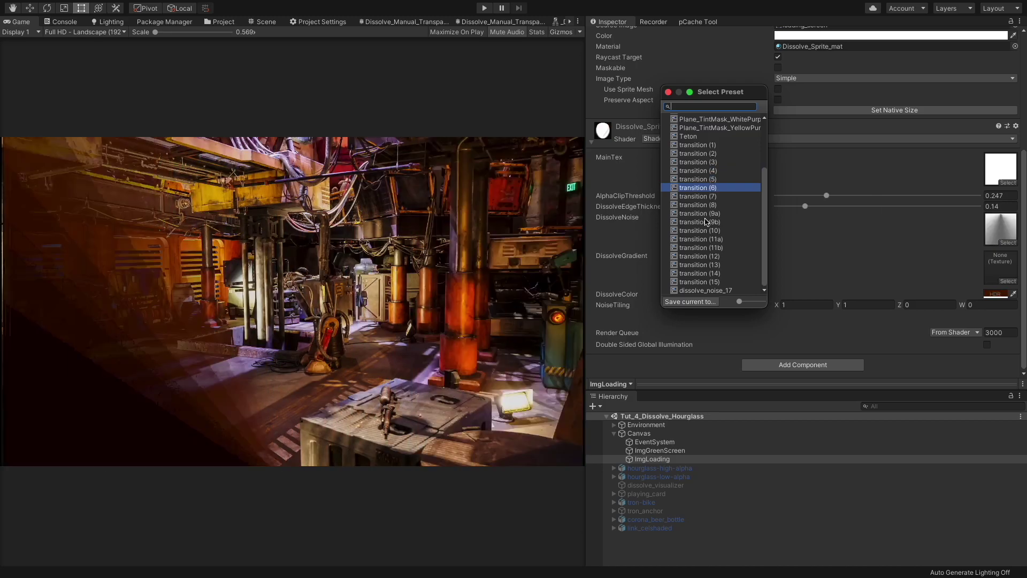
{"action": "key", "text": "Down"}
{"action": "key", "text": "Down"}
{"action": "key", "text": "Down"}
{"action": "key", "text": "Down"}
{"action": "key", "text": "Down"}
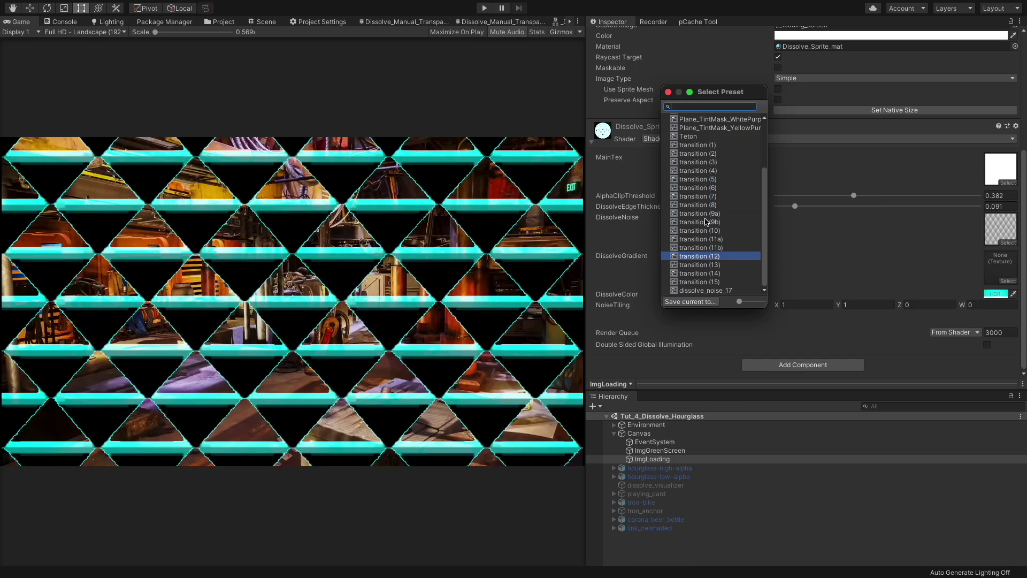
{"action": "key", "text": "Return"}
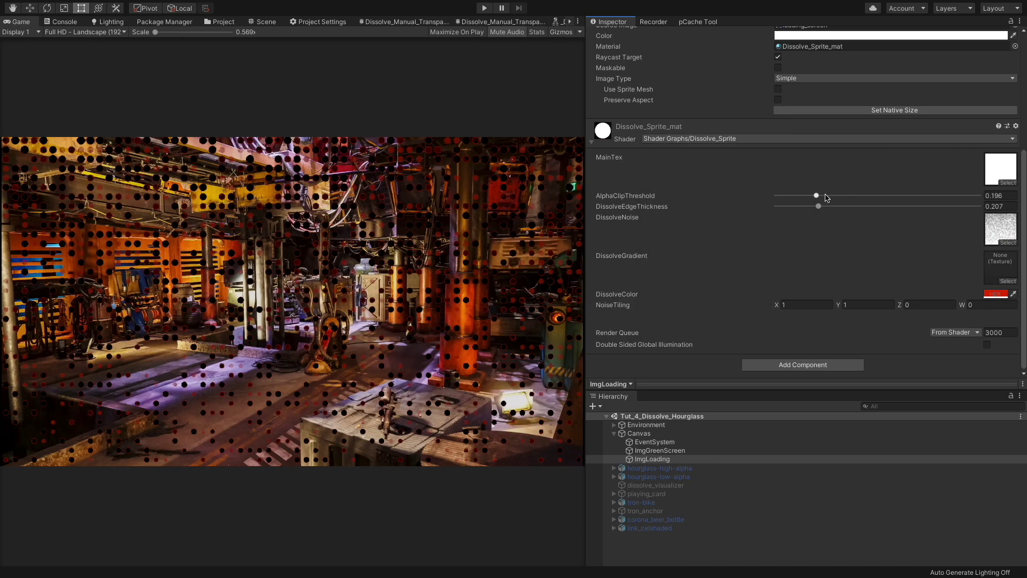
Raise the clip threshold further and try two more transition presets.
{"action": "left_click_drag", "start_coordinate": [826, 198], "coordinate": [938, 205]}
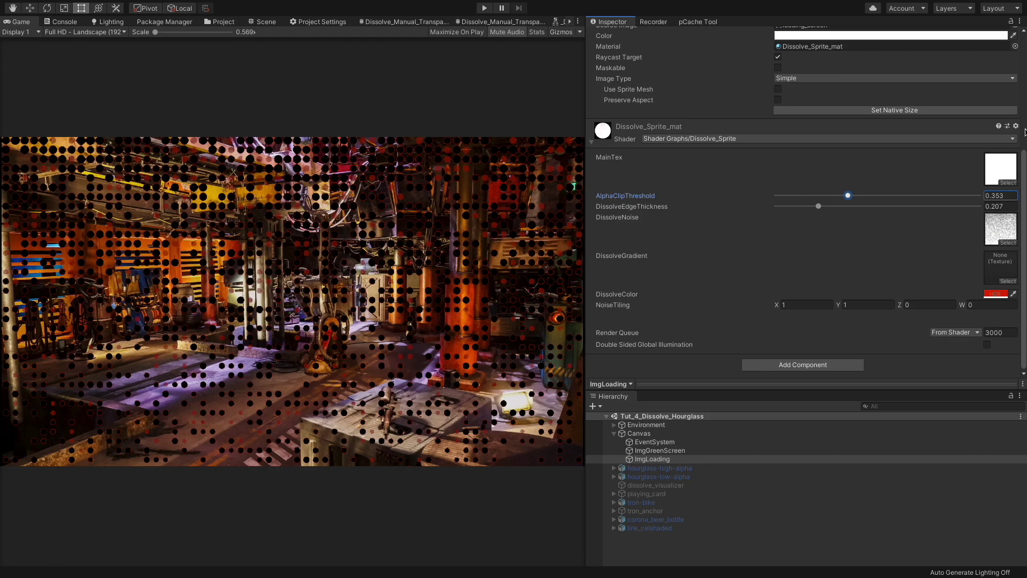
{"action": "left_click", "coordinate": [1007, 125]}
{"action": "key", "text": "Down"}
{"action": "key", "text": "Return"}
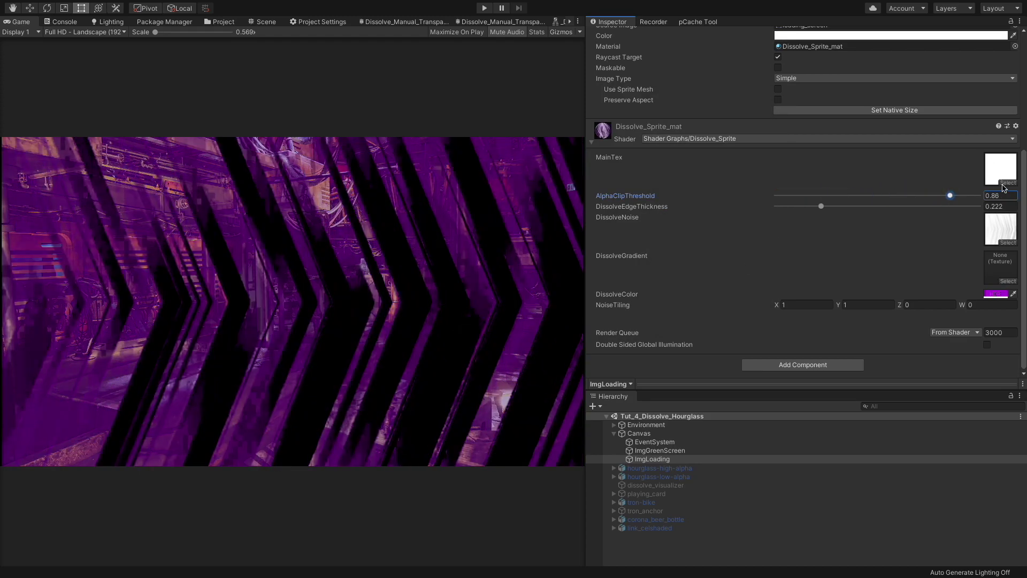
{"action": "left_click", "coordinate": [1008, 126]}
{"action": "key", "text": "Down"}
{"action": "key", "text": "Return"}
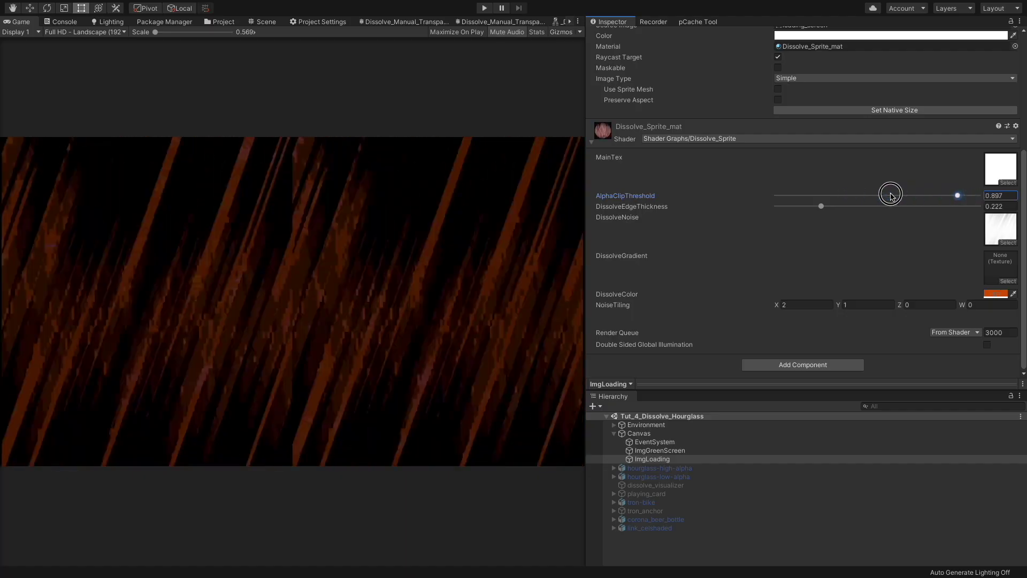